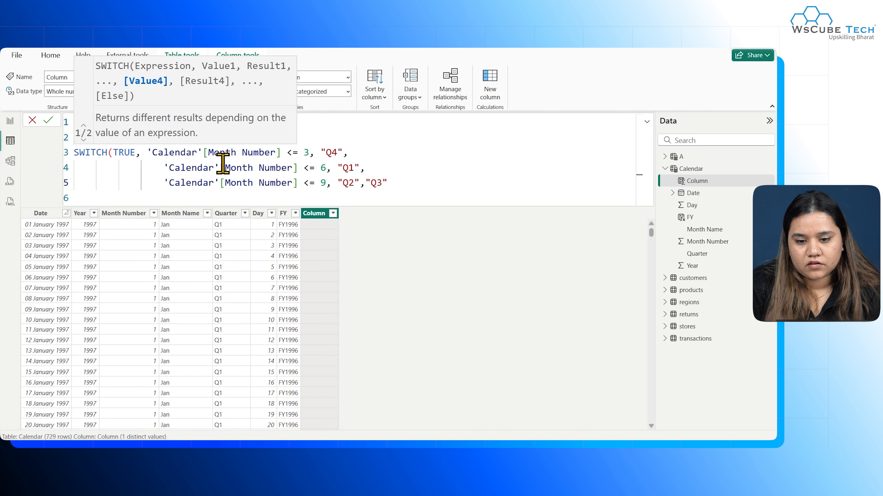
Step: Close the SWITCH expression with a parenthesis and commit the Fiscal Quarters calculated column in the Calendar table
{"action": "type", "text": ")"}
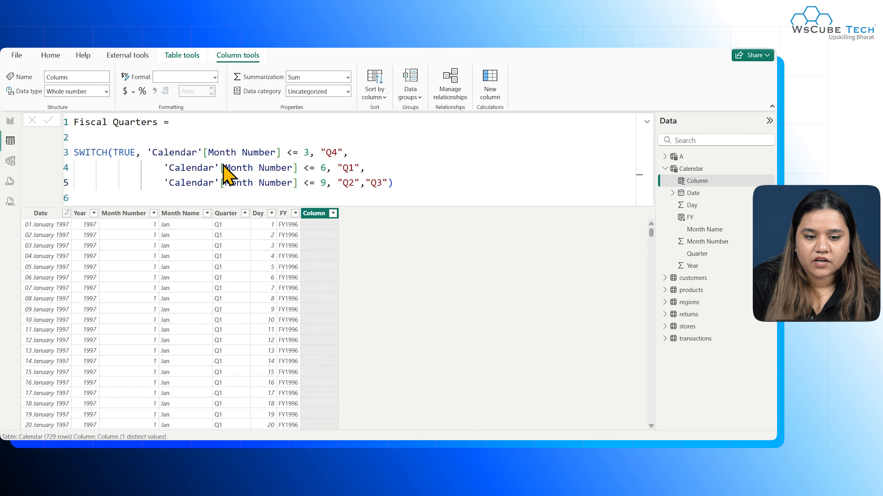
{"action": "key", "text": "Return"}
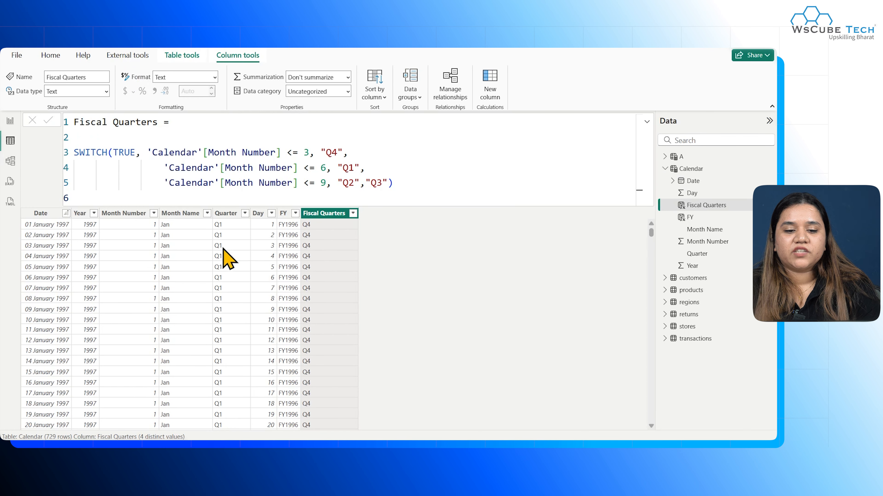
Step: Check the Fiscal Quarters values against the calendar months from January to October 1997 and review the SWITCH formula
{"action": "scroll", "coordinate": [199, 362], "scroll_direction": "down", "scroll_amount": 15}
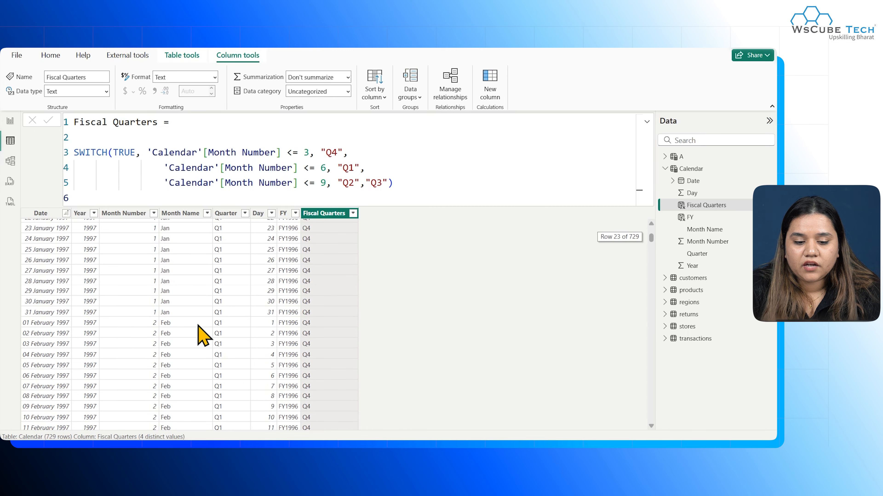
{"action": "scroll", "coordinate": [202, 336], "scroll_direction": "down", "scroll_amount": 3}
{"action": "scroll", "coordinate": [298, 423], "scroll_direction": "down", "scroll_amount": 7}
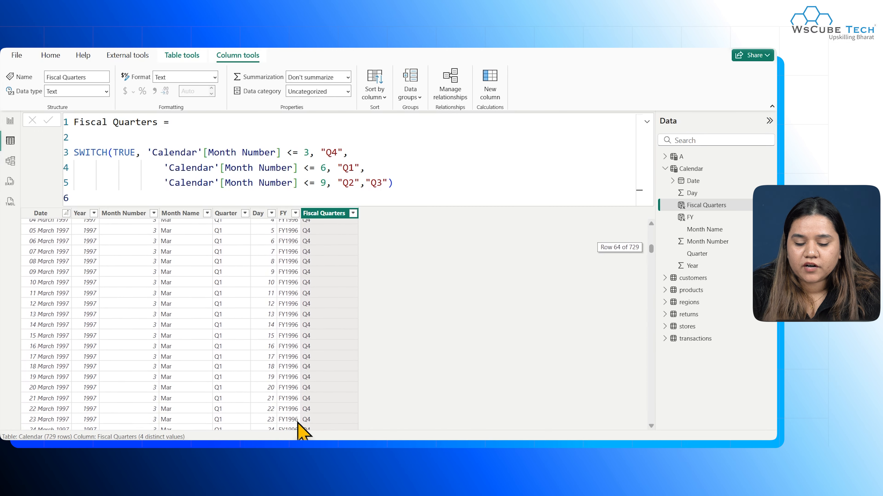
{"action": "scroll", "coordinate": [298, 423], "scroll_direction": "down", "scroll_amount": 5}
{"action": "scroll", "coordinate": [384, 368], "scroll_direction": "down", "scroll_amount": 5}
{"action": "scroll", "coordinate": [385, 368], "scroll_direction": "down", "scroll_amount": 20}
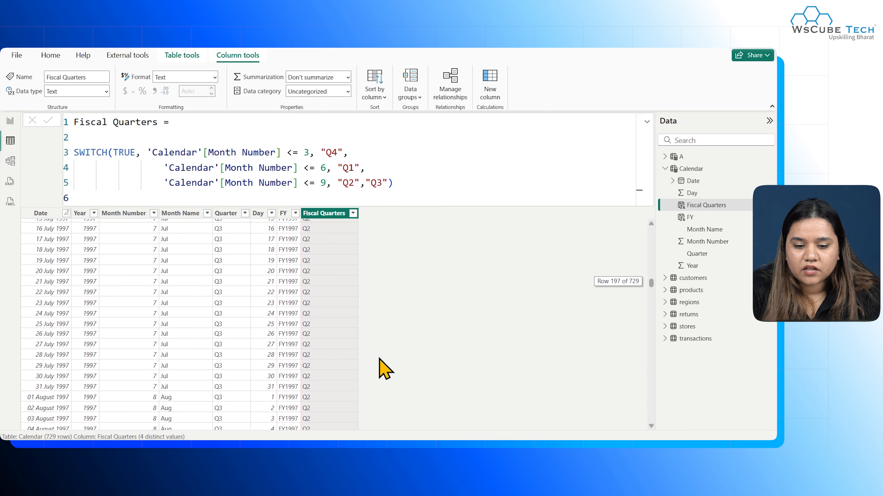
{"action": "scroll", "coordinate": [269, 364], "scroll_direction": "down", "scroll_amount": 20}
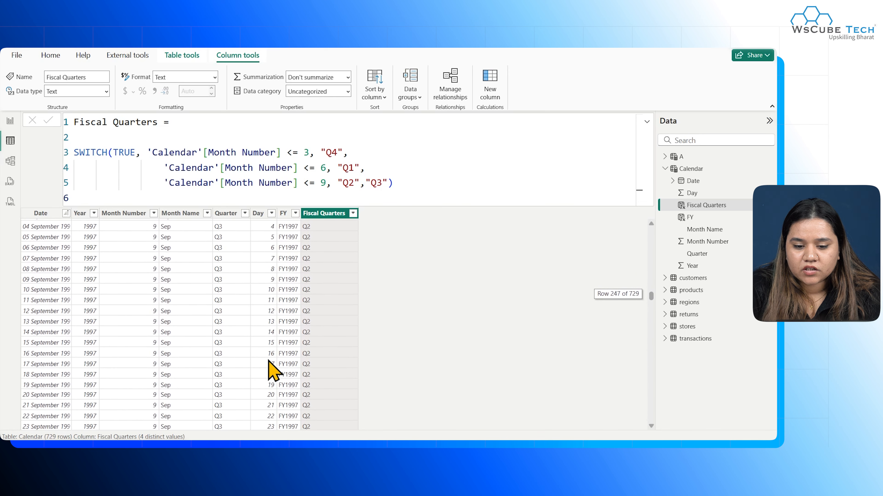
{"action": "scroll", "coordinate": [269, 364], "scroll_direction": "down", "scroll_amount": 5}
{"action": "scroll", "coordinate": [256, 403], "scroll_direction": "up", "scroll_amount": 6}
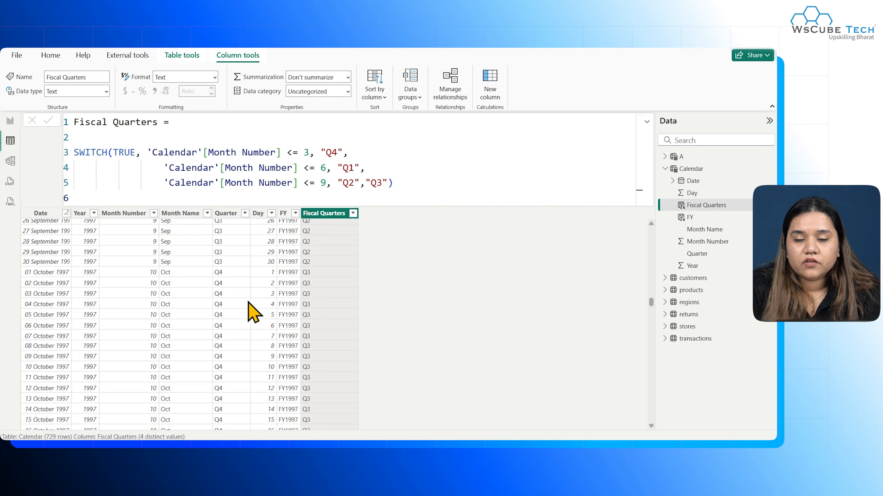
{"action": "scroll", "coordinate": [356, 326], "scroll_direction": "up", "scroll_amount": 20}
{"action": "scroll", "coordinate": [355, 327], "scroll_direction": "up", "scroll_amount": 20}
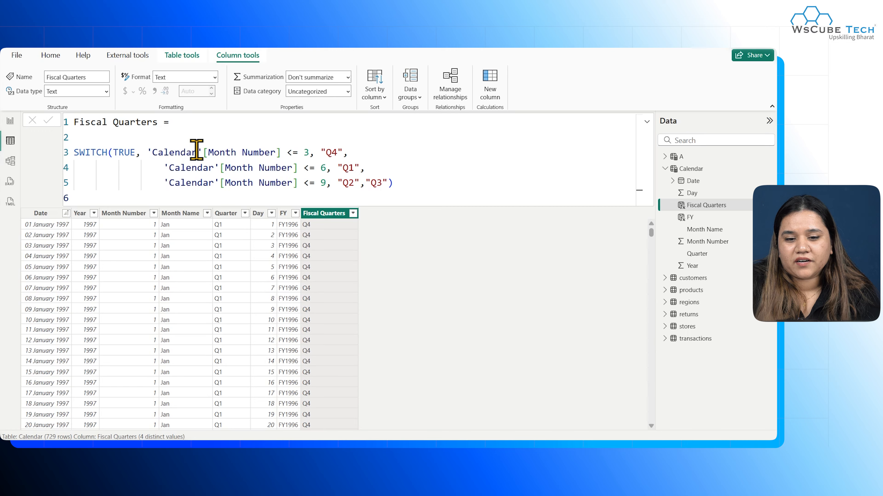
{"action": "left_click", "coordinate": [328, 155]}
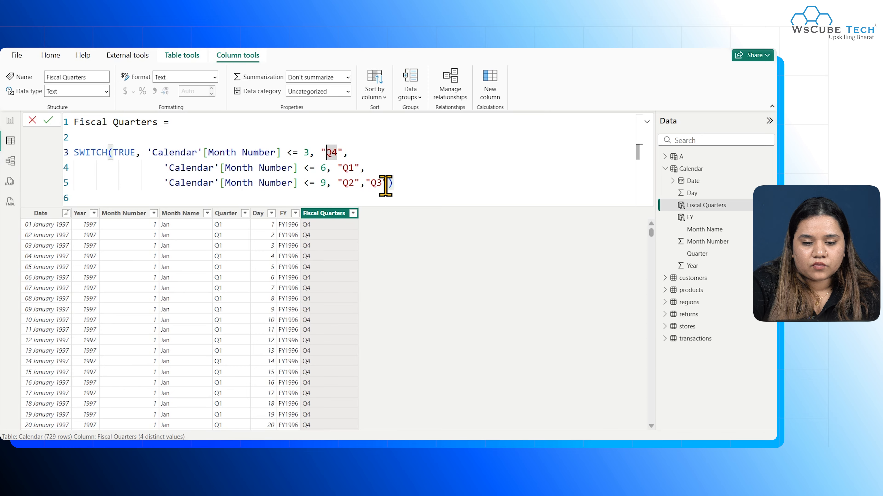
{"action": "left_click", "coordinate": [391, 179]}
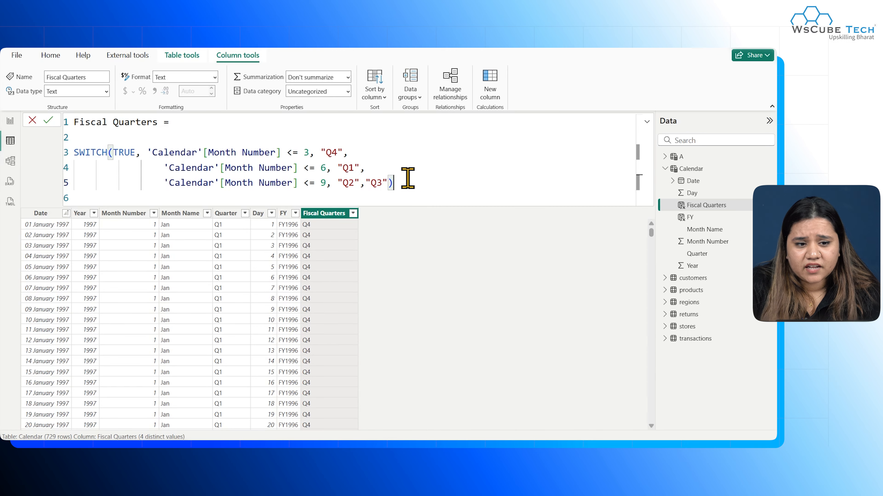
Step: Create a calculated column Fiscal Months in the Calendar table with the formula MONTH('Calendar'[Date]) - 3
{"action": "left_click", "coordinate": [486, 93]}
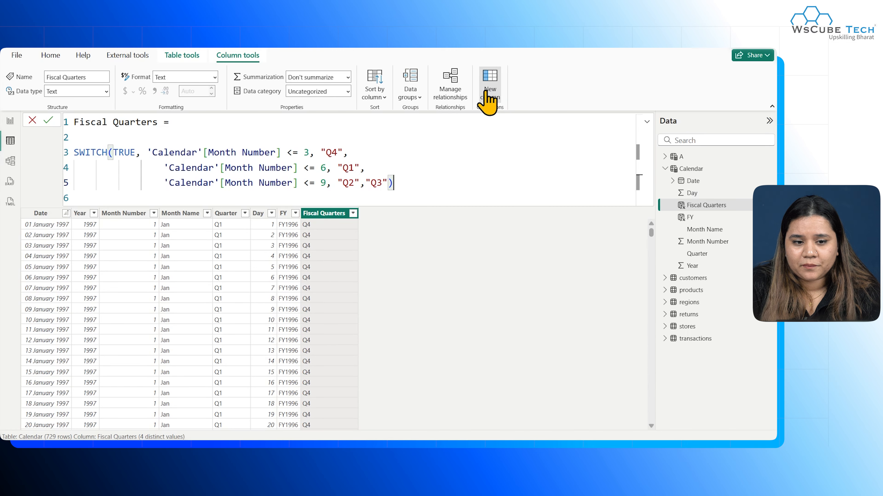
{"action": "type", "text": "Fiscal Months"}
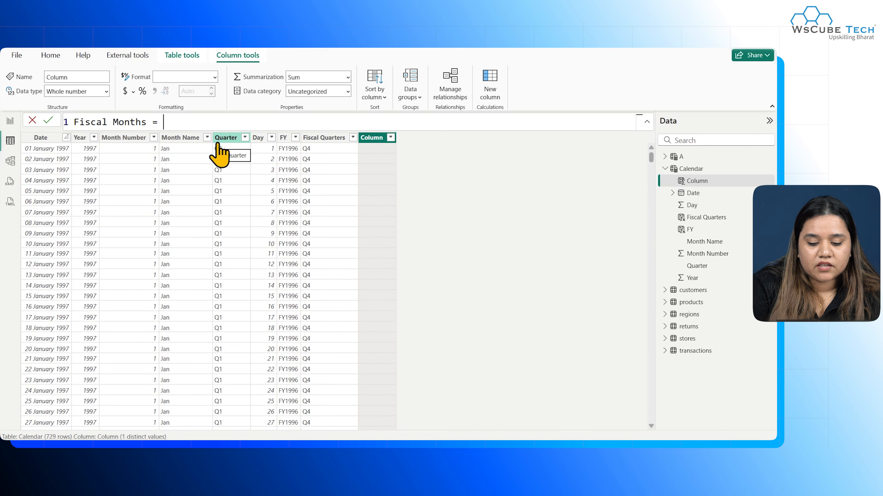
{"action": "type", "text": "Mo"}
{"action": "key", "text": "Down"}
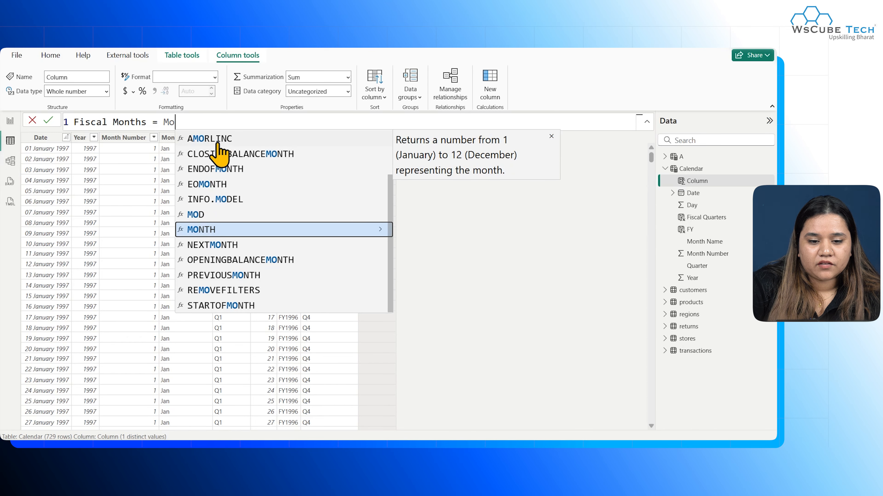
{"action": "key", "text": "Tab"}
{"action": "type", "text": "'Calendar'[Date]) - 3"}
{"action": "key", "text": "Return"}
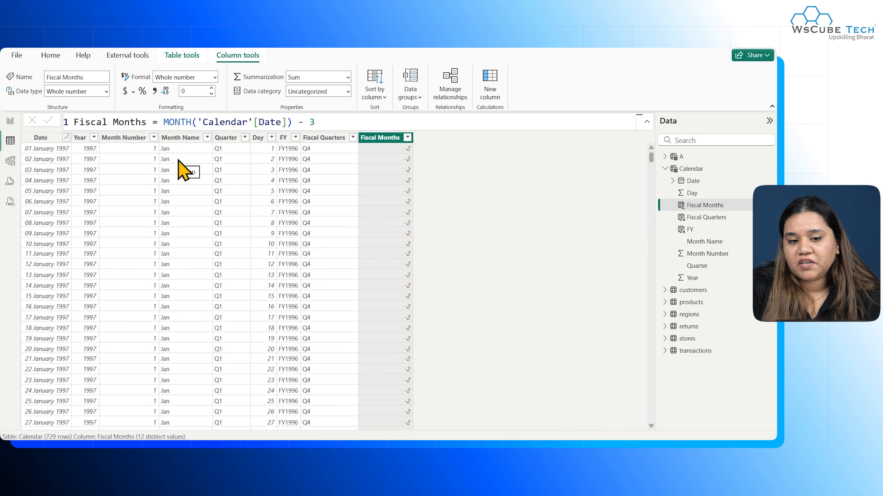
Step: Check the Fiscal Months values across the first months and append +12 to the end of the column's formula
{"action": "scroll", "coordinate": [354, 207], "scroll_direction": "down", "scroll_amount": 20}
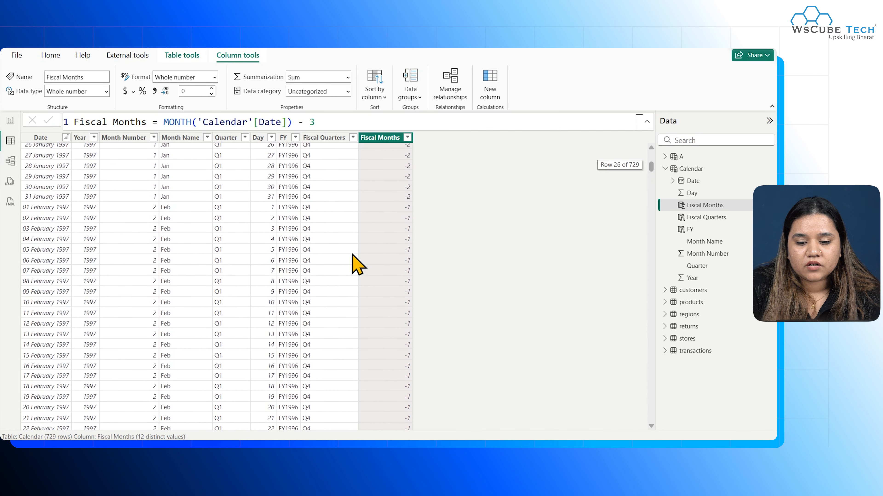
{"action": "scroll", "coordinate": [369, 342], "scroll_direction": "down", "scroll_amount": 8}
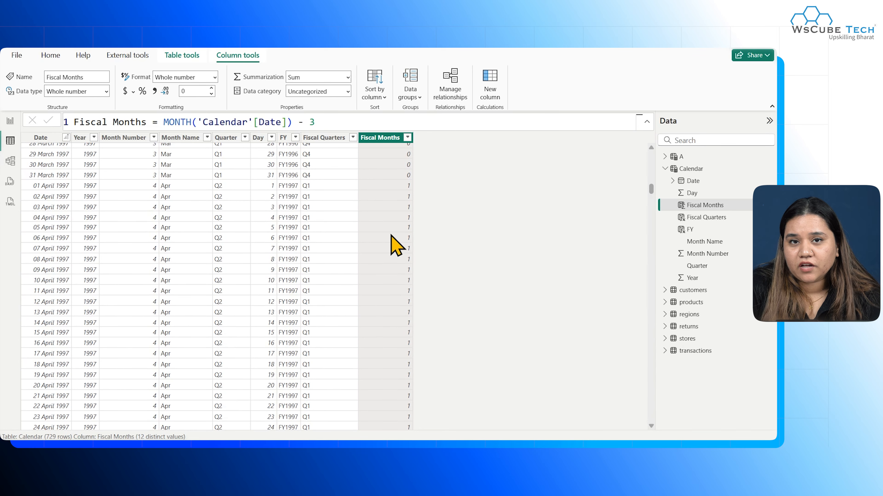
{"action": "scroll", "coordinate": [384, 229], "scroll_direction": "up", "scroll_amount": 12}
{"action": "scroll", "coordinate": [388, 239], "scroll_direction": "up", "scroll_amount": 16}
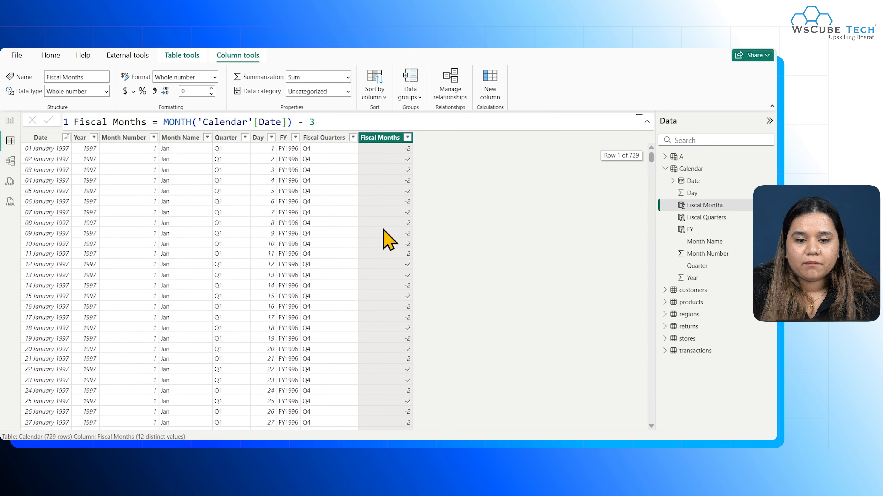
{"action": "left_click", "coordinate": [326, 122]}
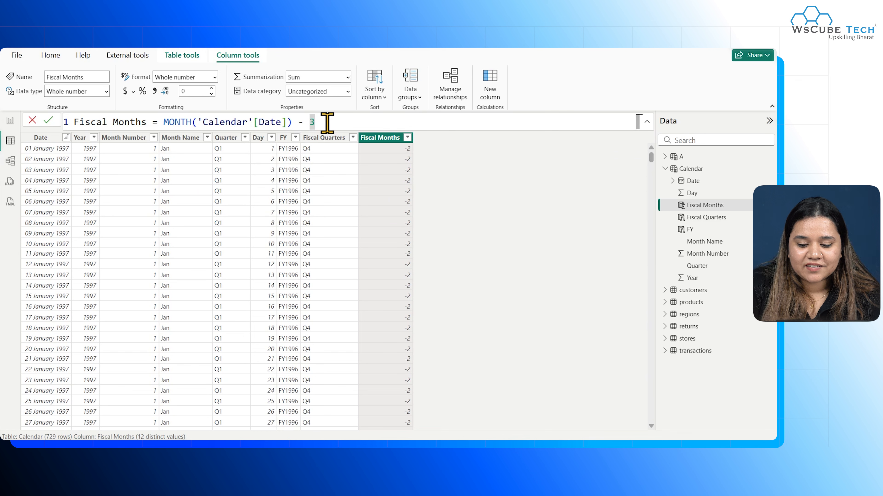
{"action": "type", "text": "+ 12"}
{"action": "key", "text": "Return"}
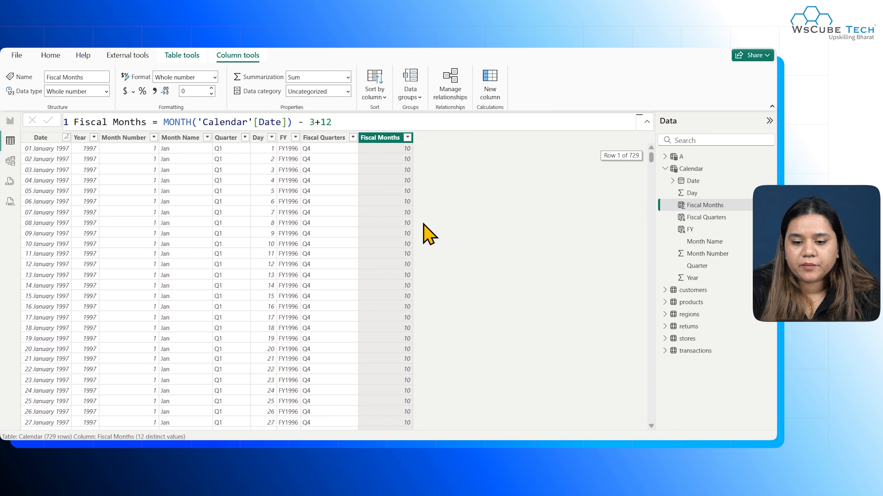
Step: Wrap the Fiscal Months expression in the MOD function with a divisor of 12 and commit the formula
{"action": "scroll", "coordinate": [423, 225], "scroll_direction": "down", "scroll_amount": 20}
{"action": "scroll", "coordinate": [439, 320], "scroll_direction": "down", "scroll_amount": 12}
{"action": "left_click", "coordinate": [164, 122]}
{"action": "type", "text": "mod("}
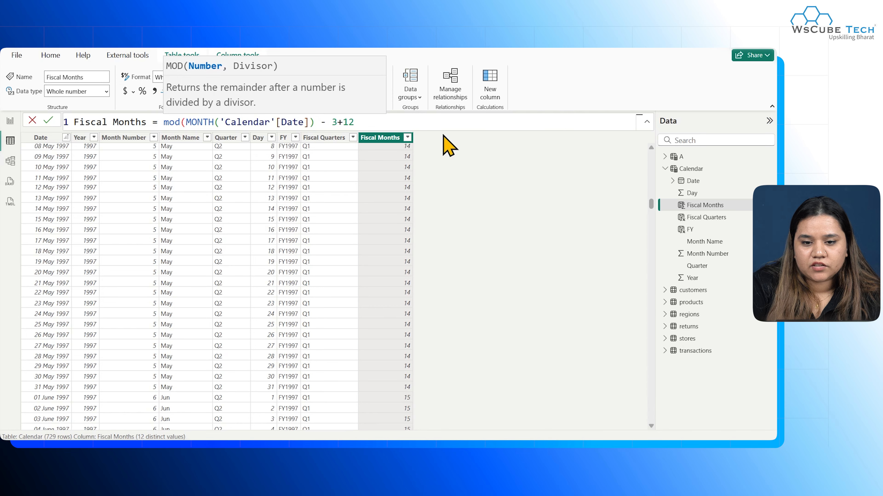
{"action": "left_click", "coordinate": [406, 121]}
{"action": "type", "text": ",12)"}
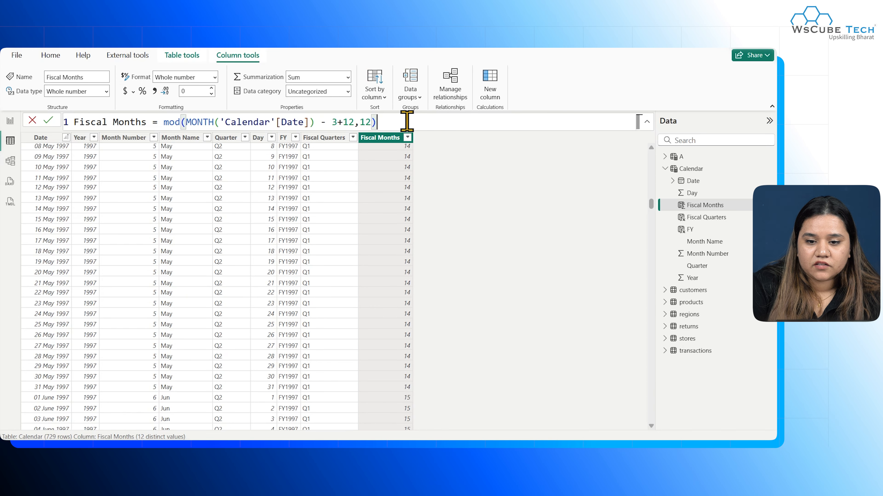
{"action": "key", "text": "Return"}
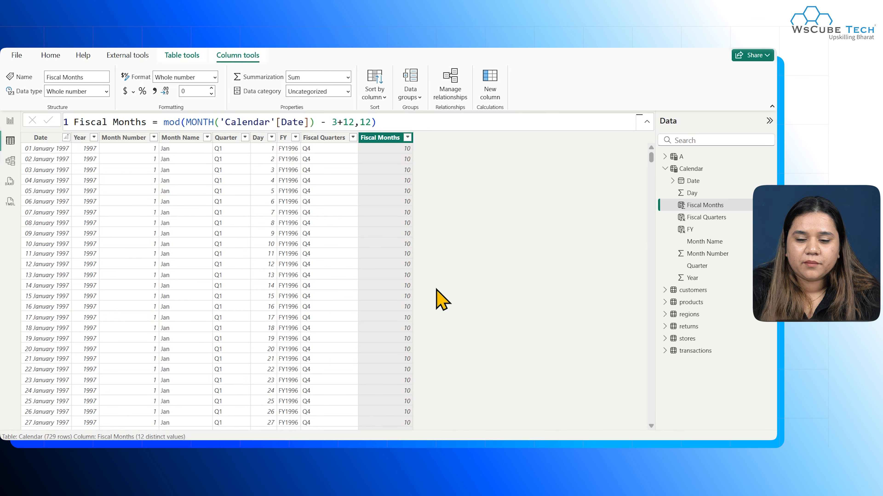
Step: Change the number subtracted from the month to 4 and add +1 after the MOD function in the Fiscal Months formula
{"action": "scroll", "coordinate": [405, 273], "scroll_direction": "down", "scroll_amount": 15}
{"action": "left_click", "coordinate": [337, 123]}
{"action": "key", "text": "BackSpace"}
{"action": "type", "text": "4"}
{"action": "left_click", "coordinate": [377, 122]}
{"action": "type", "text": "+1"}
{"action": "key", "text": "Return"}
Step: Check the Fiscal Months values against the calendar months and look over the FY, Fiscal Quarters and Fiscal Months columns
{"action": "scroll", "coordinate": [413, 376], "scroll_direction": "down", "scroll_amount": 20}
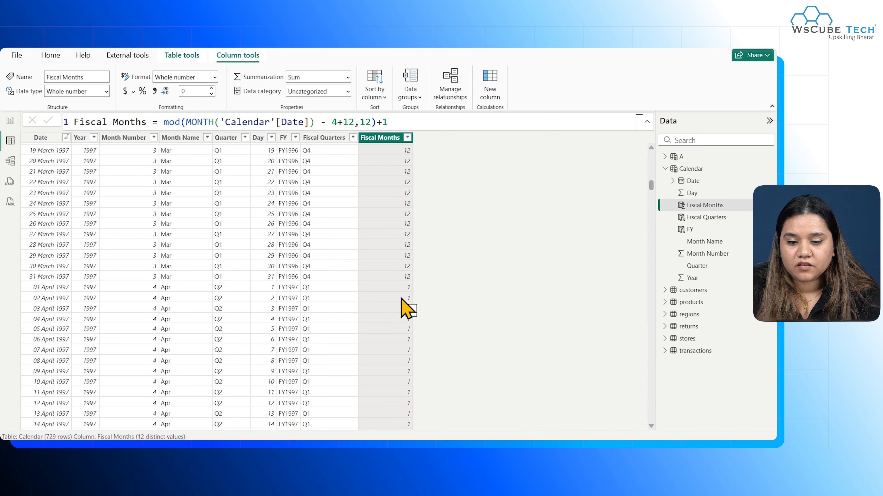
{"action": "scroll", "coordinate": [320, 388], "scroll_direction": "down", "scroll_amount": 4}
{"action": "scroll", "coordinate": [320, 388], "scroll_direction": "down", "scroll_amount": 17}
{"action": "scroll", "coordinate": [323, 389], "scroll_direction": "up", "scroll_amount": 20}
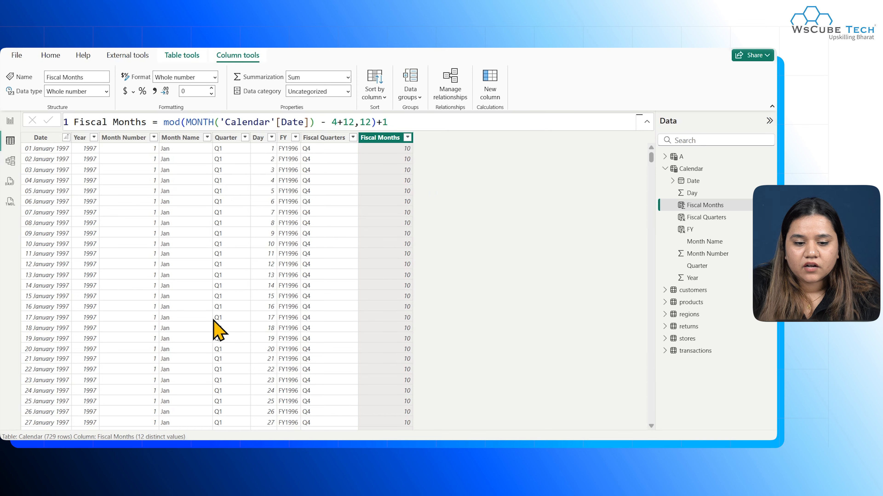
{"action": "scroll", "coordinate": [195, 358], "scroll_direction": "up", "scroll_amount": 5}
{"action": "scroll", "coordinate": [196, 363], "scroll_direction": "down", "scroll_amount": 5}
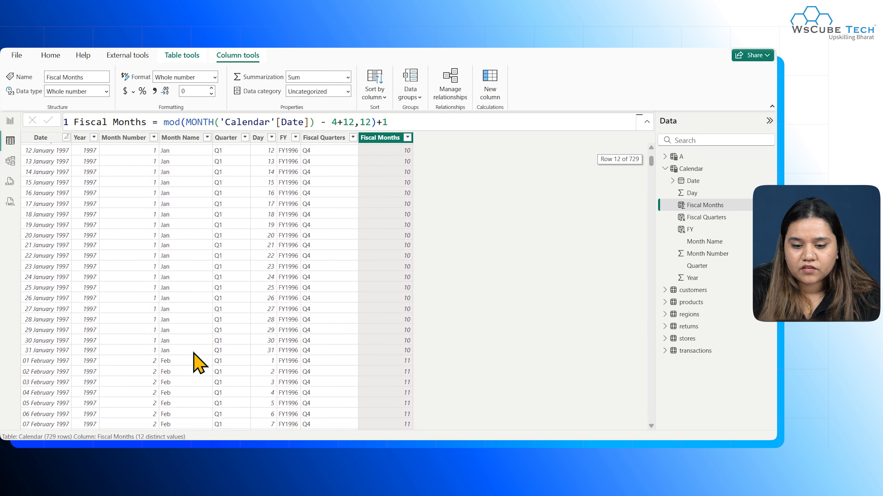
{"action": "scroll", "coordinate": [247, 399], "scroll_direction": "down", "scroll_amount": 10}
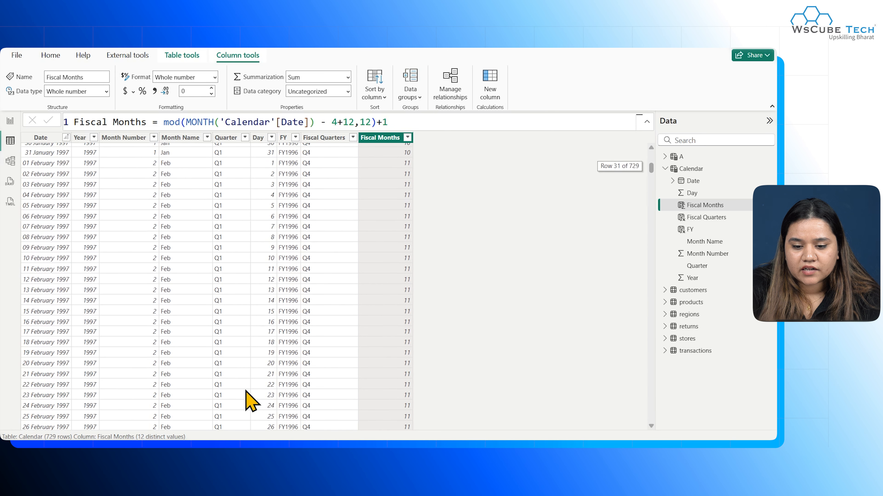
{"action": "scroll", "coordinate": [310, 203], "scroll_direction": "up", "scroll_amount": 4}
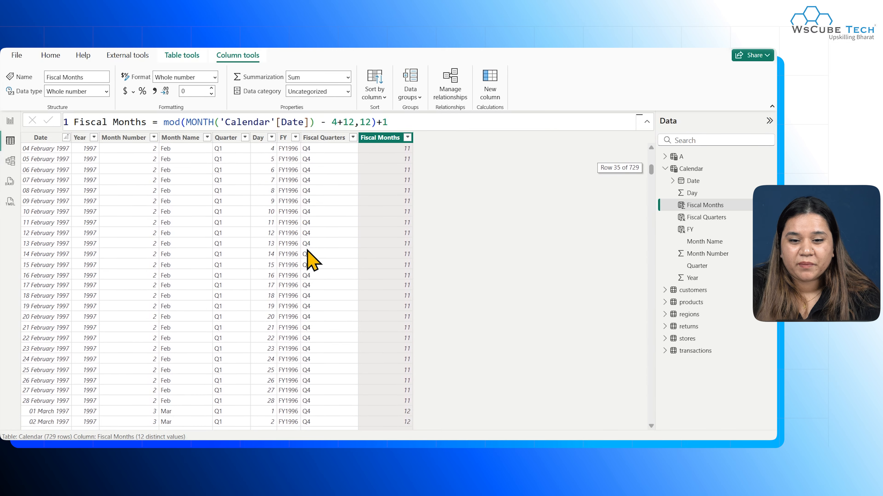
{"action": "left_click", "coordinate": [336, 122]}
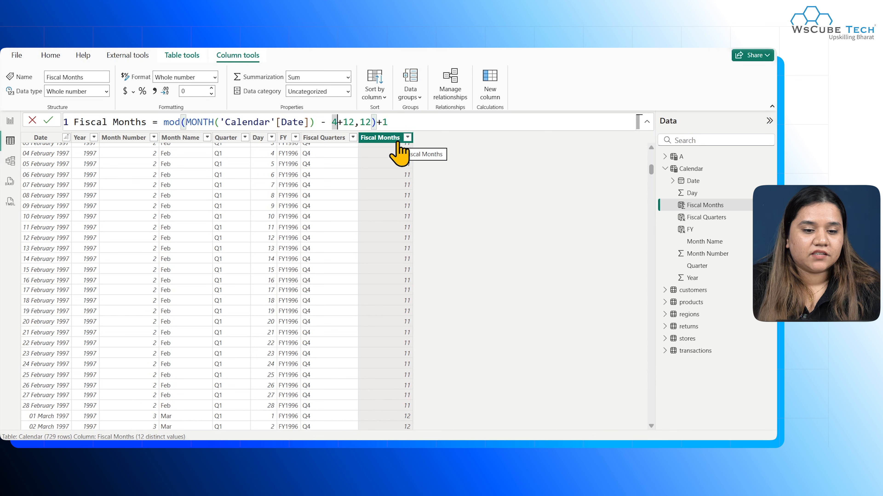
{"action": "key", "text": "Return"}
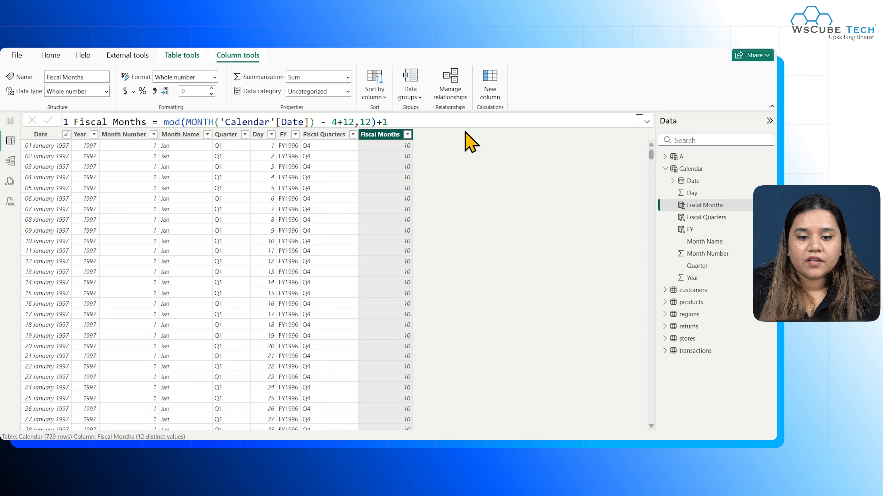
{"action": "left_click", "coordinate": [288, 135]}
{"action": "left_click", "coordinate": [319, 135]}
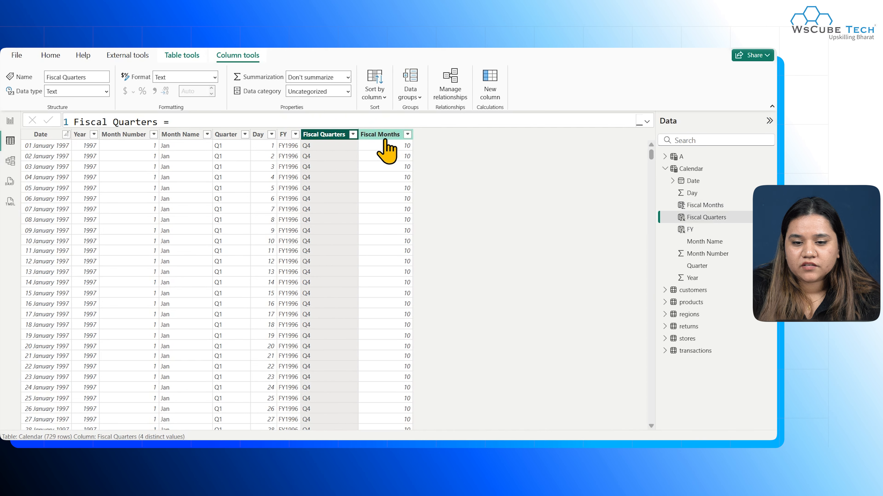
{"action": "left_click", "coordinate": [385, 139]}
Step: Add a slicer with the Calendar table's Year field to report Page 1 and open its formatting options
{"action": "left_click", "coordinate": [11, 121]}
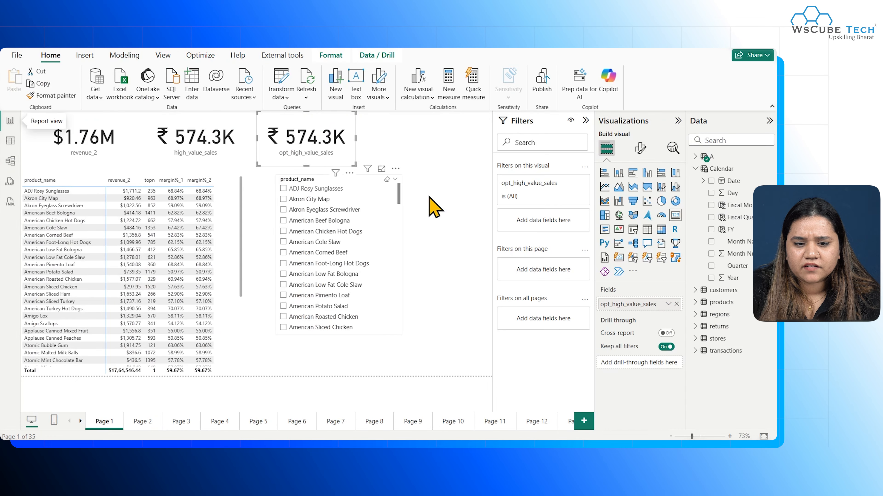
{"action": "left_click", "coordinate": [448, 161]}
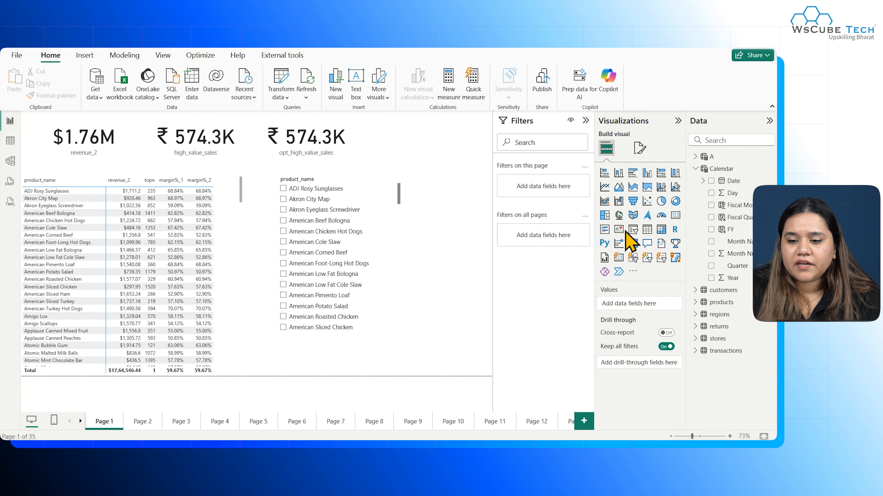
{"action": "left_click", "coordinate": [633, 230]}
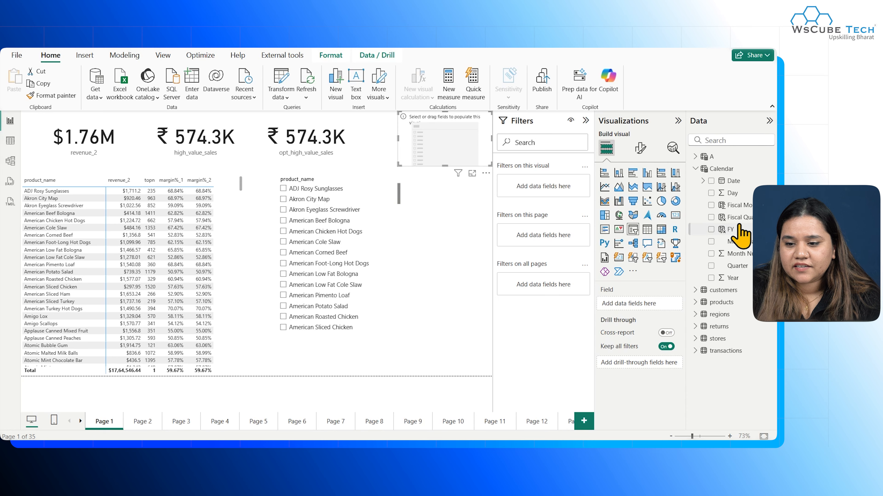
{"action": "left_click", "coordinate": [746, 277]}
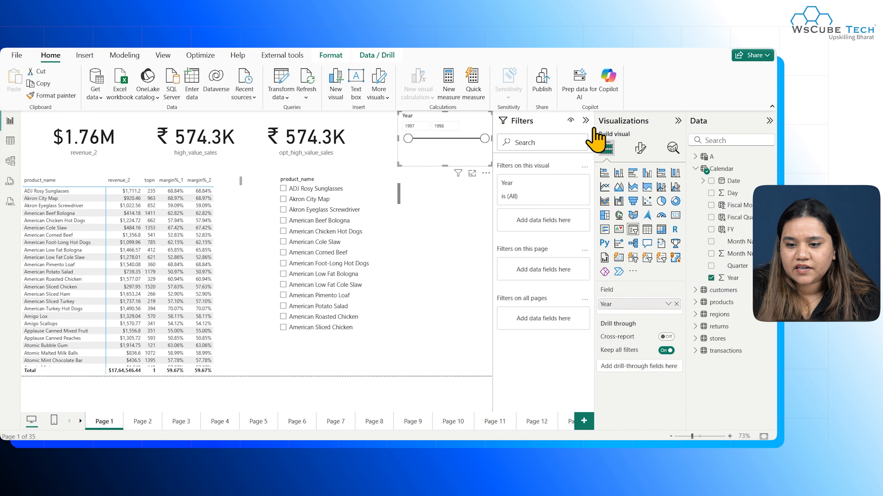
{"action": "left_click", "coordinate": [640, 149]}
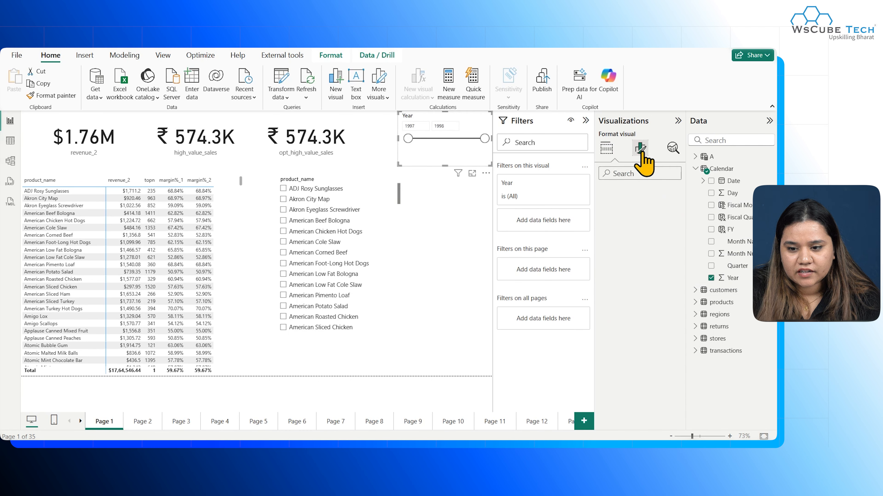
Step: Change the Year slicer's style to Dropdown and filter the report page to 1998 with it
{"action": "left_click", "coordinate": [612, 218]}
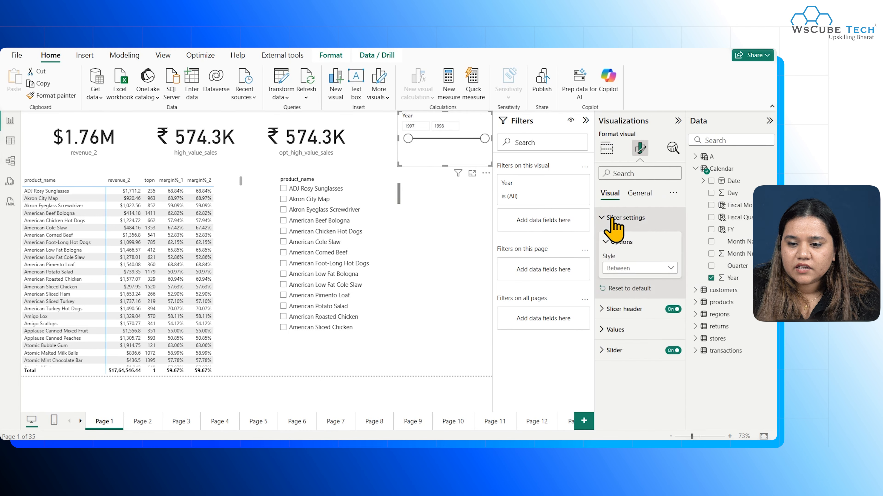
{"action": "left_click", "coordinate": [642, 272]}
{"action": "left_click", "coordinate": [644, 317]}
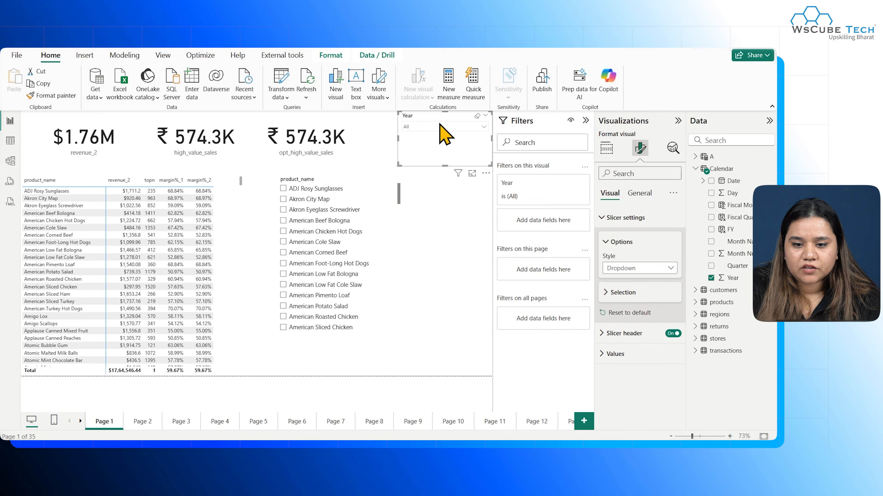
{"action": "left_click", "coordinate": [446, 127]}
{"action": "left_click", "coordinate": [419, 148]}
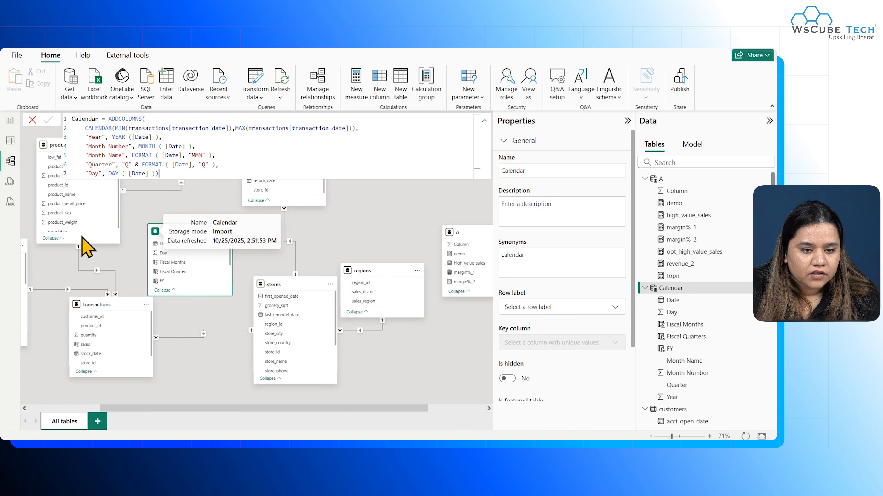
Step: Create an active one-to-many relationship from the Calendar table's Date column to transaction_date in the transactions table, with single cross-filter direction
{"action": "left_click", "coordinate": [484, 121]}
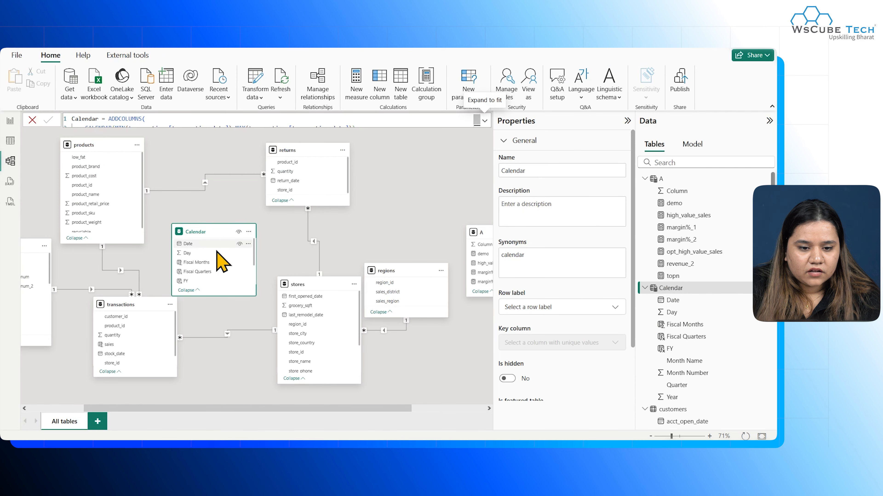
{"action": "left_click", "coordinate": [212, 244]}
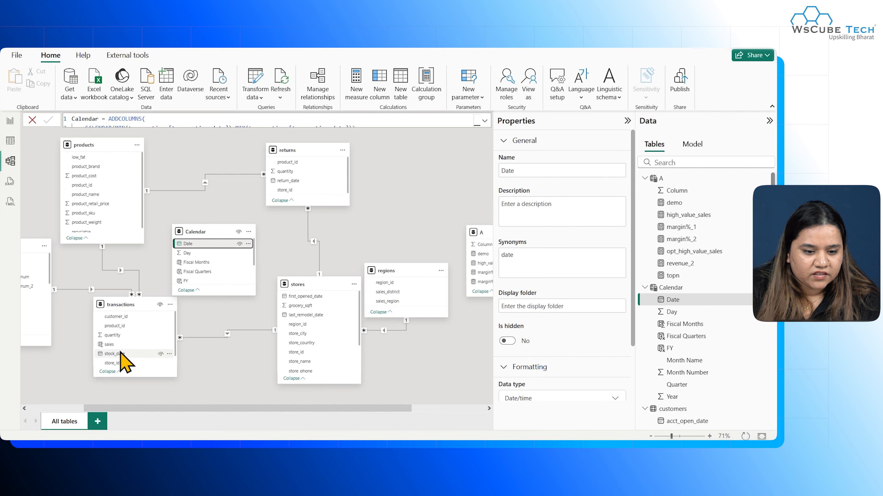
{"action": "scroll", "coordinate": [121, 353], "scroll_direction": "down", "scroll_amount": 1}
{"action": "mouse_move", "coordinate": [126, 362]}
{"action": "left_mouse_down"}
{"action": "mouse_move", "coordinate": [195, 249]}
{"action": "mouse_move", "coordinate": [155, 358]}
{"action": "mouse_move", "coordinate": [140, 360]}
{"action": "left_mouse_up"}
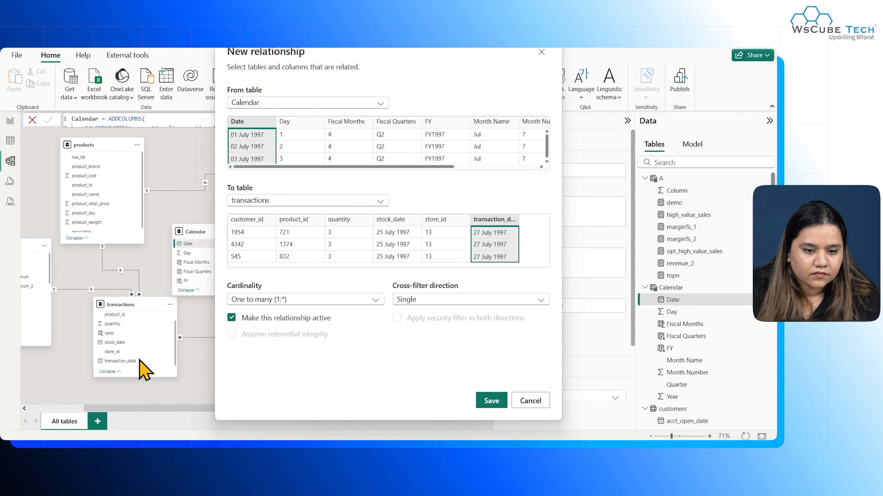
{"action": "left_click", "coordinate": [486, 400]}
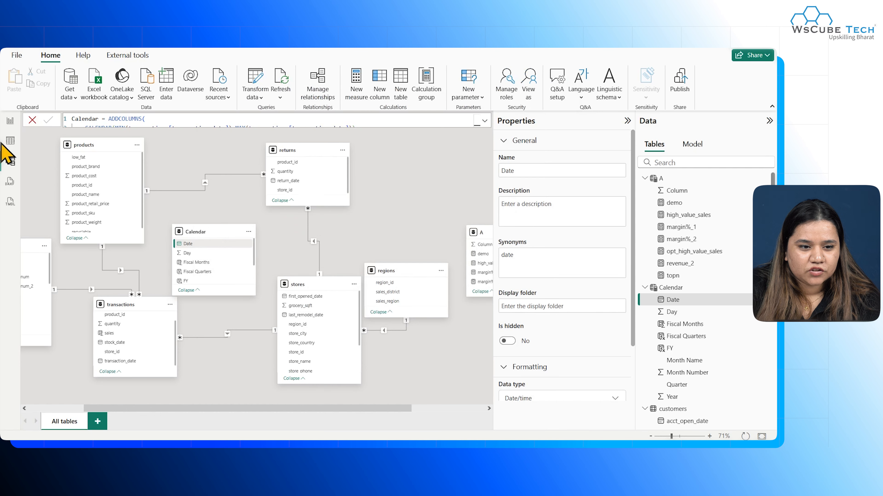
Step: Clear the Year slicer's selection on report Page 1 and place a copy of the slicer directly below it
{"action": "left_click", "coordinate": [10, 121]}
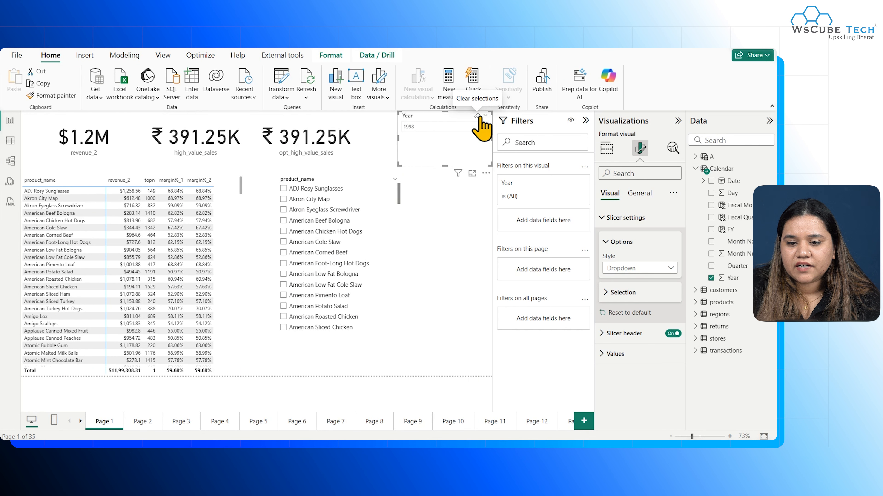
{"action": "left_click", "coordinate": [477, 116]}
{"action": "mouse_move", "coordinate": [445, 166]}
{"action": "left_mouse_down"}
{"action": "mouse_move", "coordinate": [445, 150]}
{"action": "mouse_move", "coordinate": [443, 183]}
{"action": "left_mouse_up"}
{"action": "key", "text": "ctrl+c"}
{"action": "key", "text": "ctrl+v"}
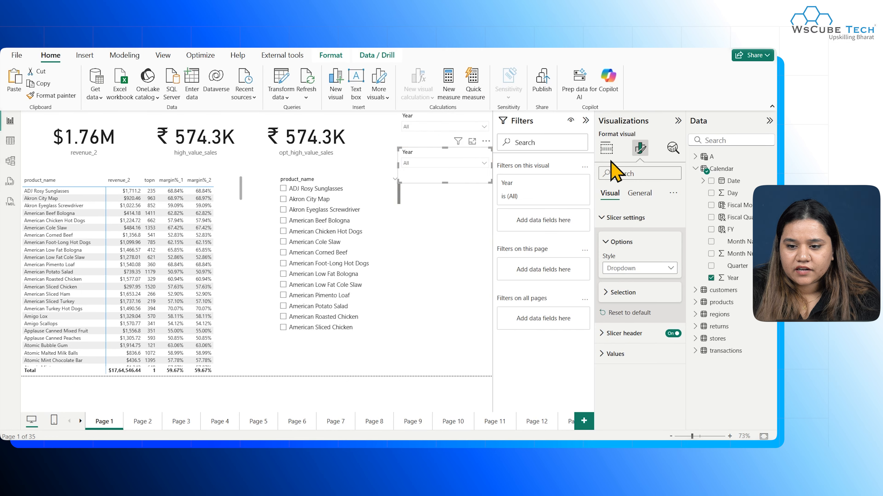
Step: Replace the Year field in the copied slicer with the Calendar table's FY field
{"action": "left_click", "coordinate": [607, 148]}
{"action": "left_click", "coordinate": [676, 304]}
{"action": "left_click", "coordinate": [711, 229]}
Step: Filter the report page with the FY slicer, first by FY1998 and then by FY1996
{"action": "left_click", "coordinate": [484, 163]}
{"action": "left_click", "coordinate": [407, 195]}
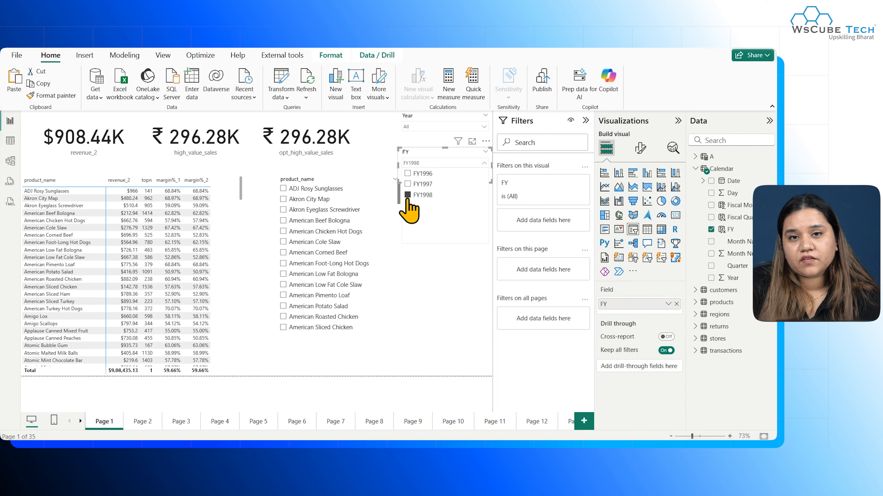
{"action": "left_click", "coordinate": [407, 173]}
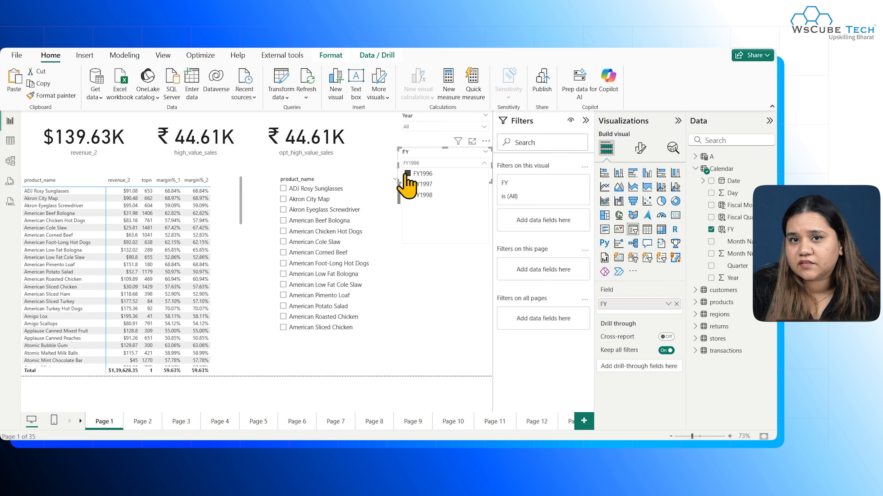